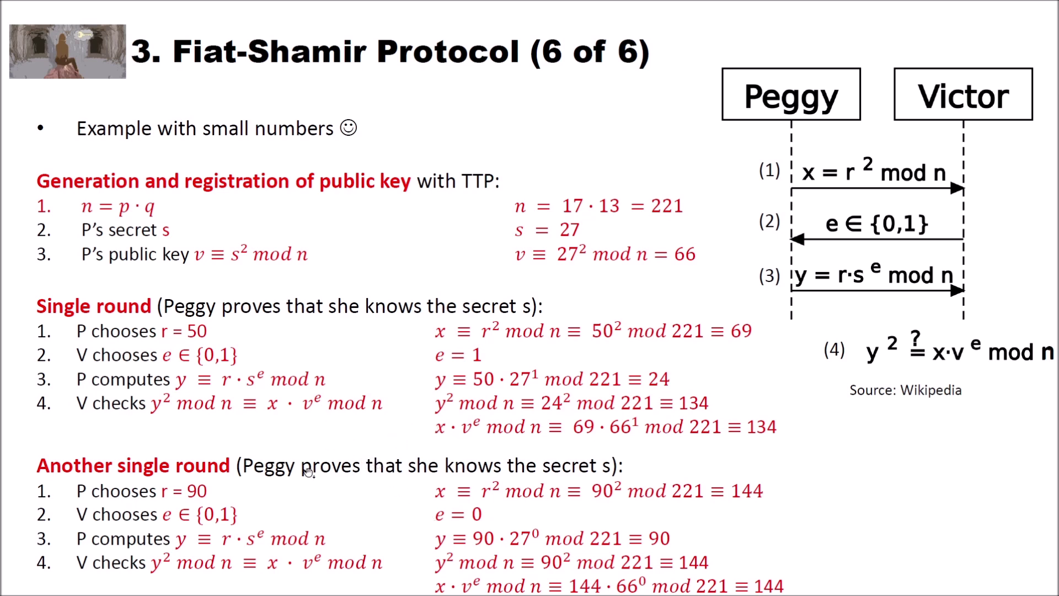
Search the templates for "zero" and open the Zero Knowledge Protocol template.
left_click(265, 485)
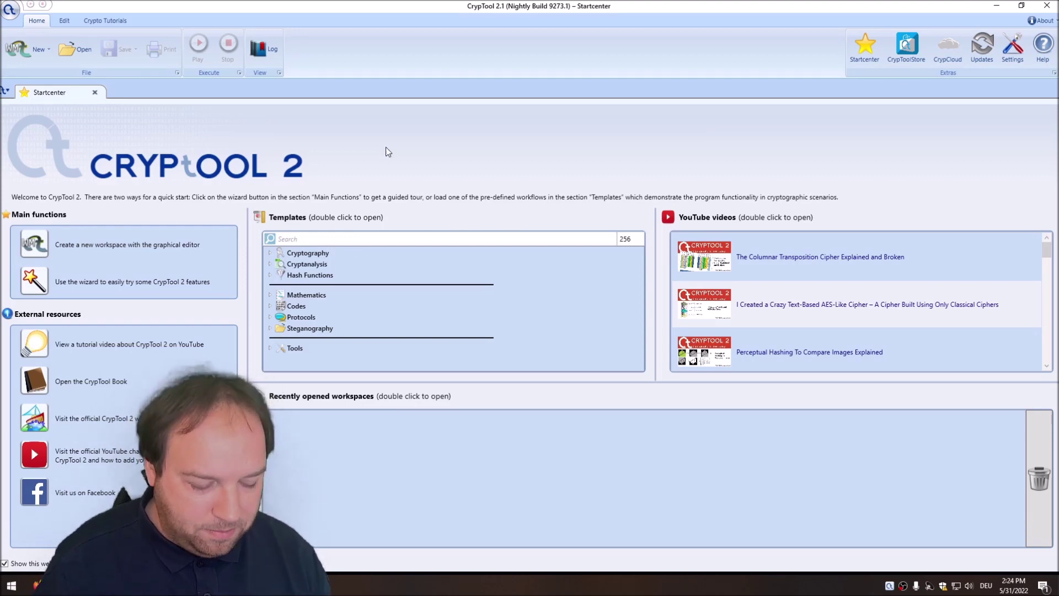
type("zero")
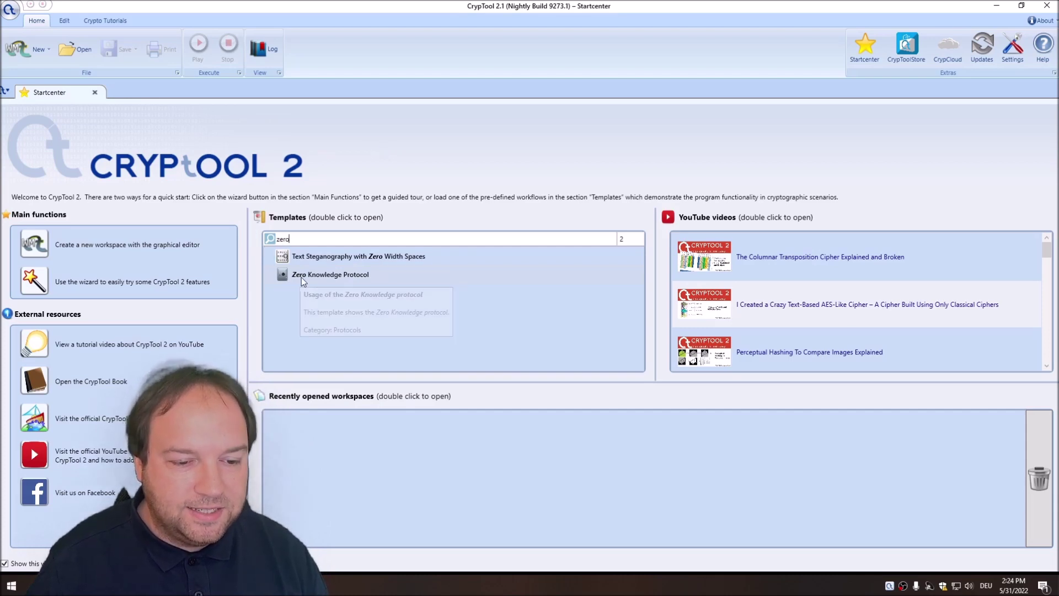
left_click(333, 279)
double_click(339, 276)
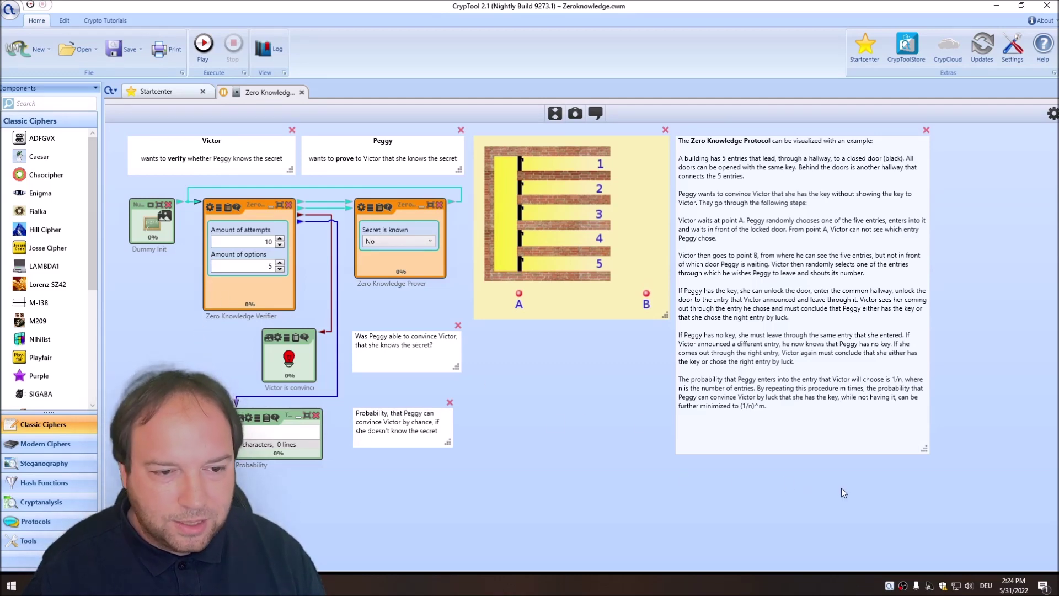
Shift the connected protocol components, the explanation text and the hallway picture to the right on the workspace.
left_click_drag(861, 489, 115, 195)
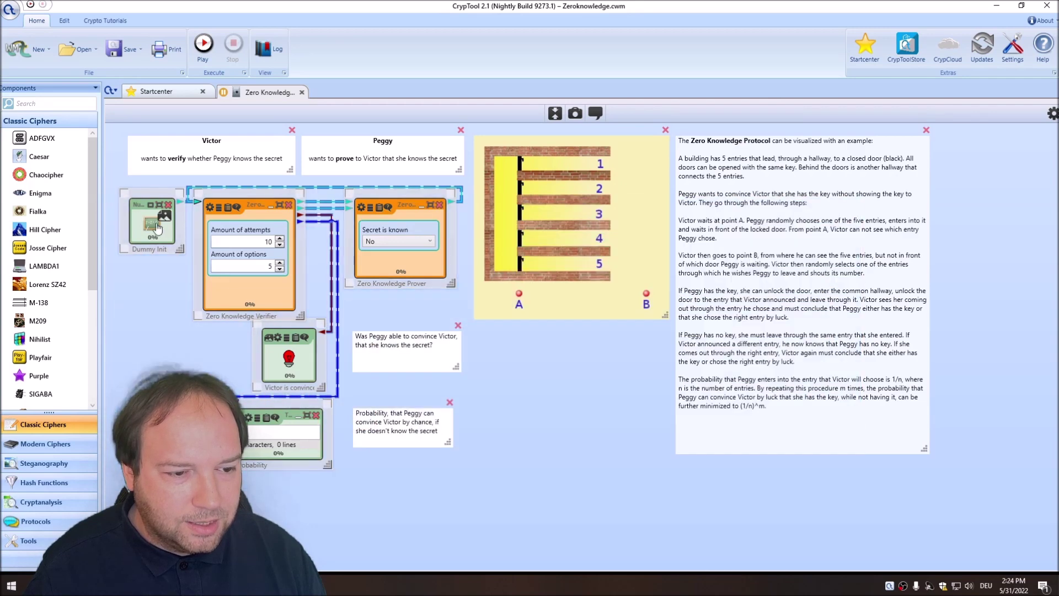
left_click_drag(166, 220, 342, 216)
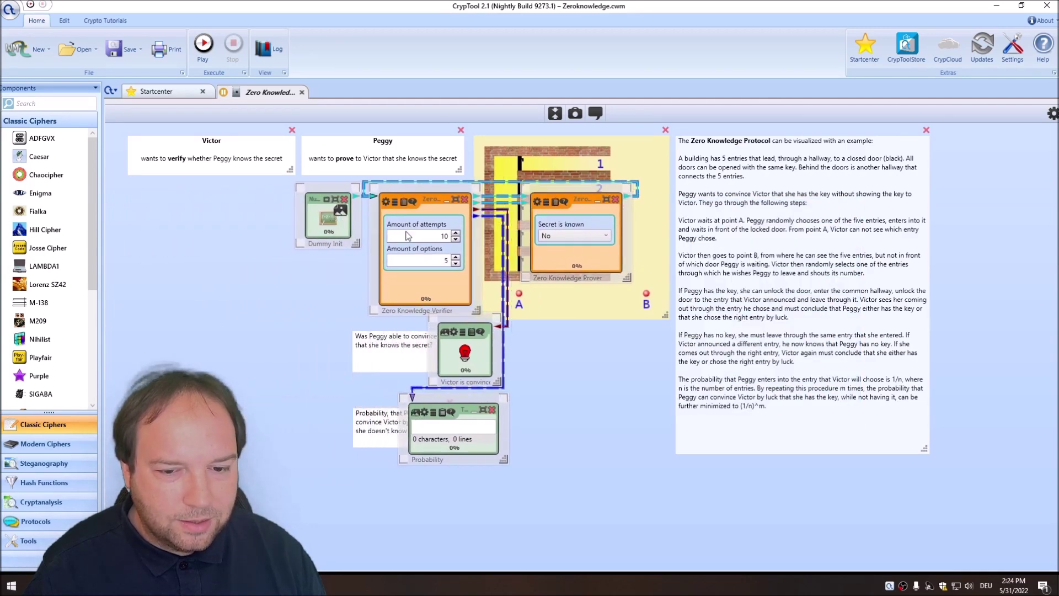
left_click(833, 141)
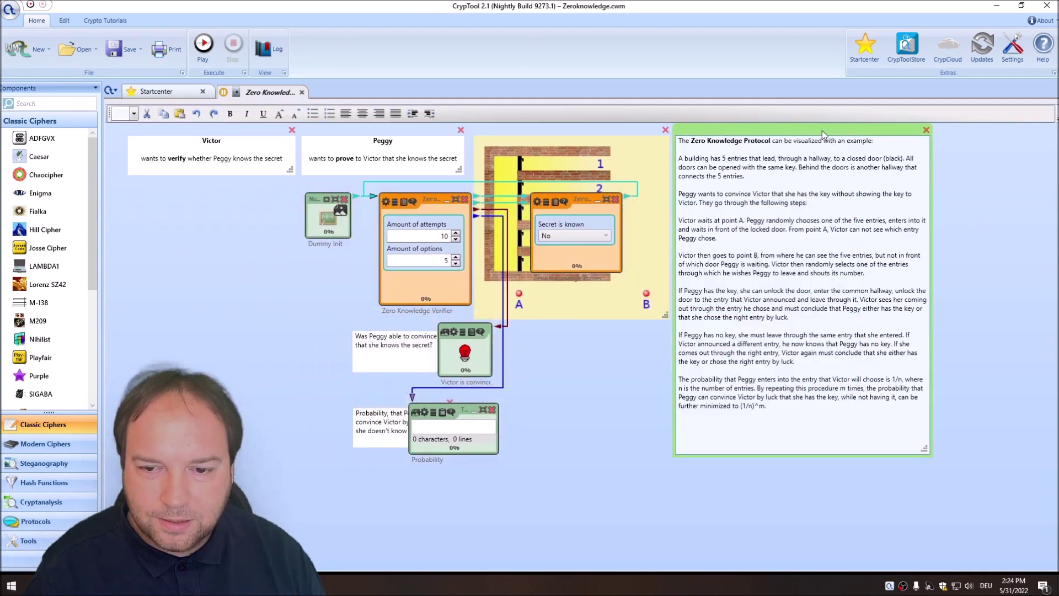
left_click_drag(822, 130, 949, 123)
left_click(571, 137)
left_click_drag(571, 137, 721, 142)
Move the Peggy and Victor notes above the Zero Knowledge Prover and Zero Knowledge Verifier components.
left_click(388, 137)
left_click_drag(388, 138, 559, 136)
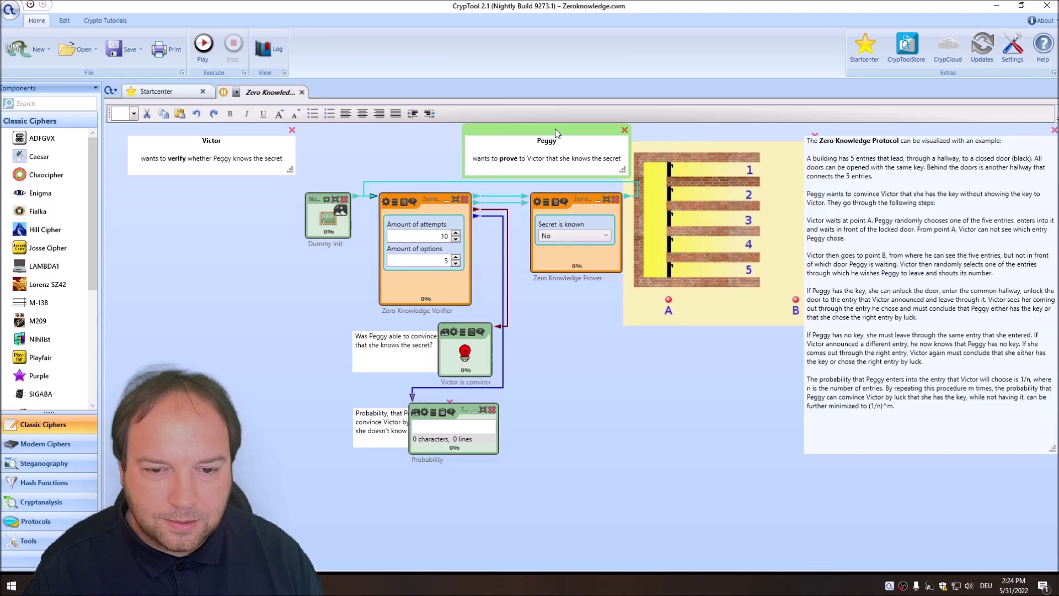
left_click(251, 136)
left_click_drag(245, 137, 407, 136)
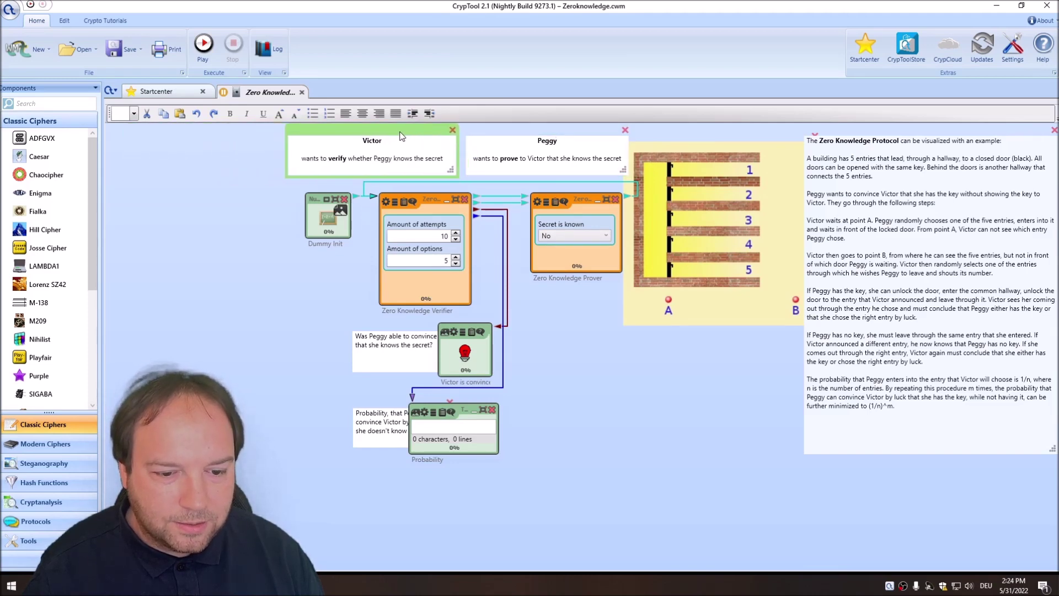
Place the two explanatory notes beside the Victor-is-convinced indicator and the Probability output.
left_click(382, 358)
left_click_drag(391, 331, 548, 334)
left_click(365, 412)
left_click_drag(369, 402, 534, 405)
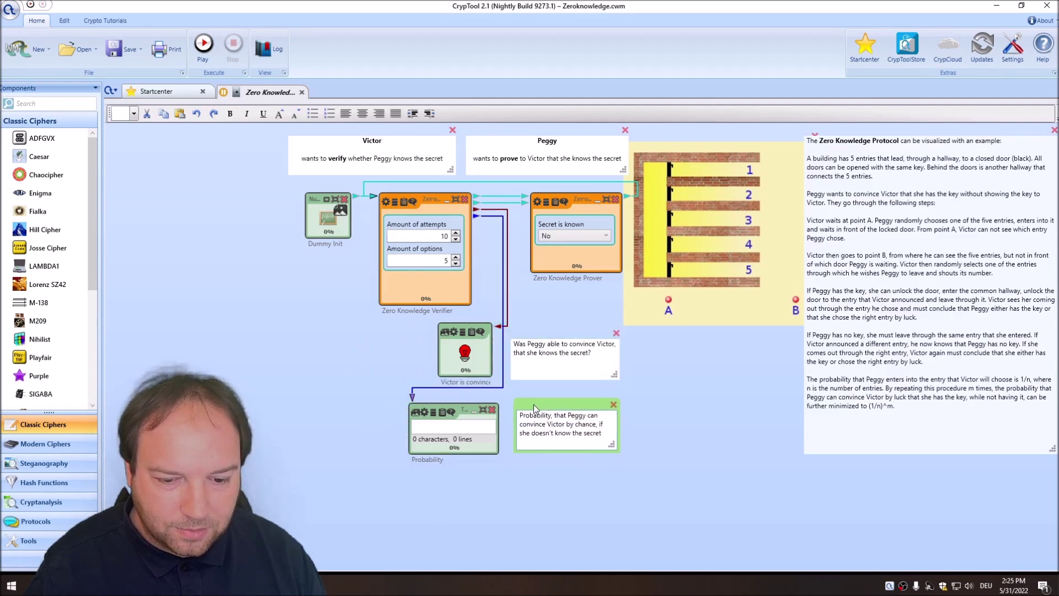
left_click(675, 473)
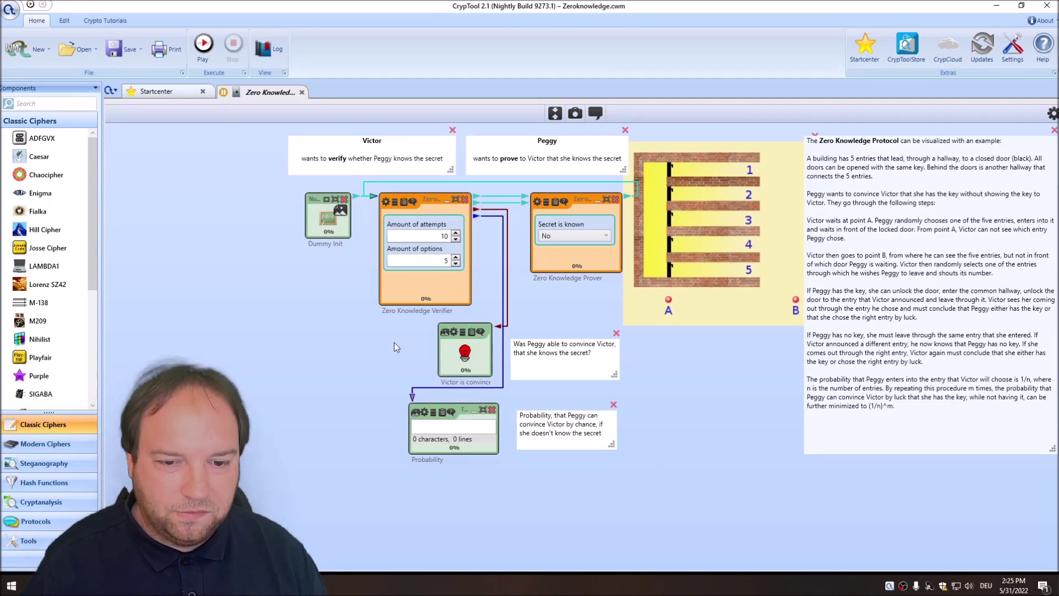
Run the protocol with the prover's "Secret is known" option left at No, and stop the execution.
left_click_drag(416, 313, 458, 323)
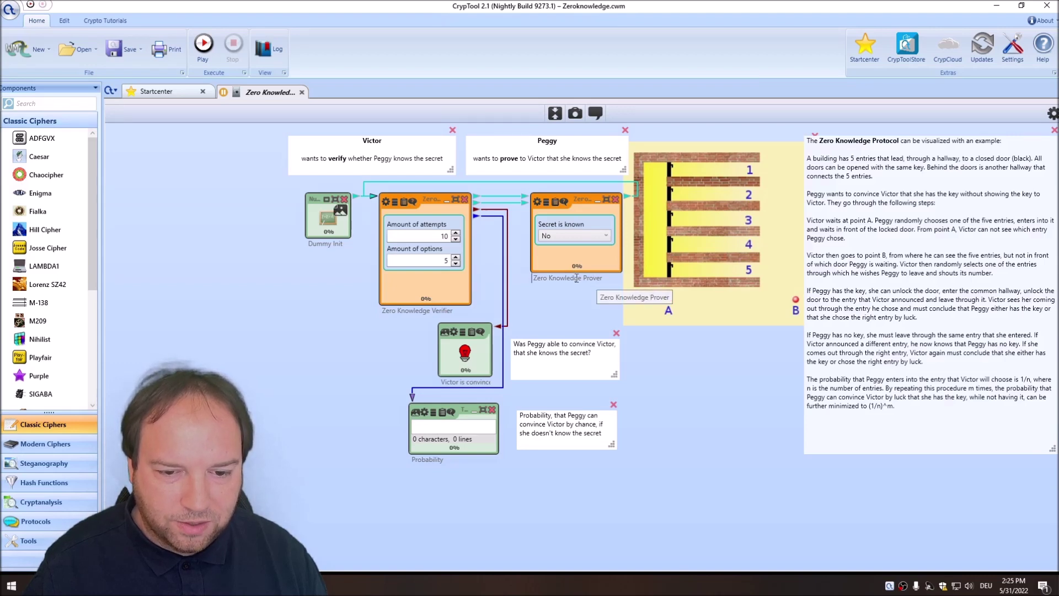
left_click(554, 241)
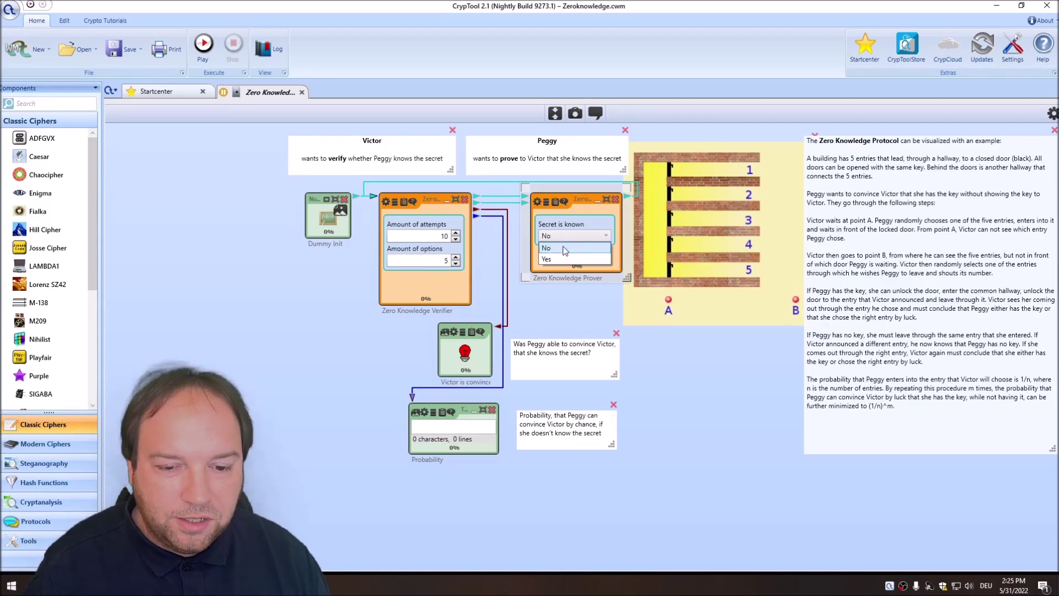
left_click(559, 239)
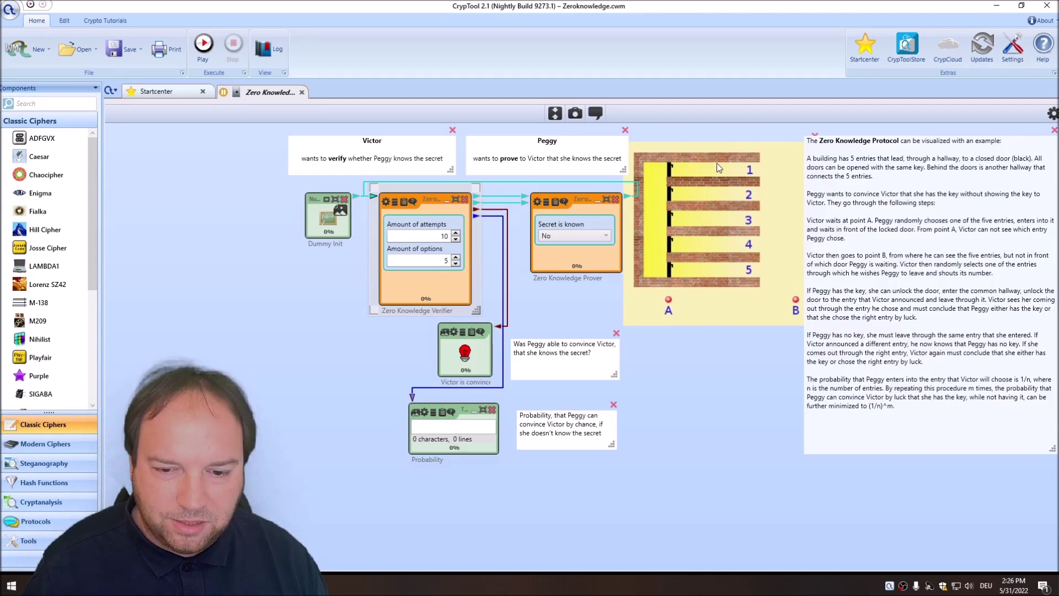
left_click(202, 48)
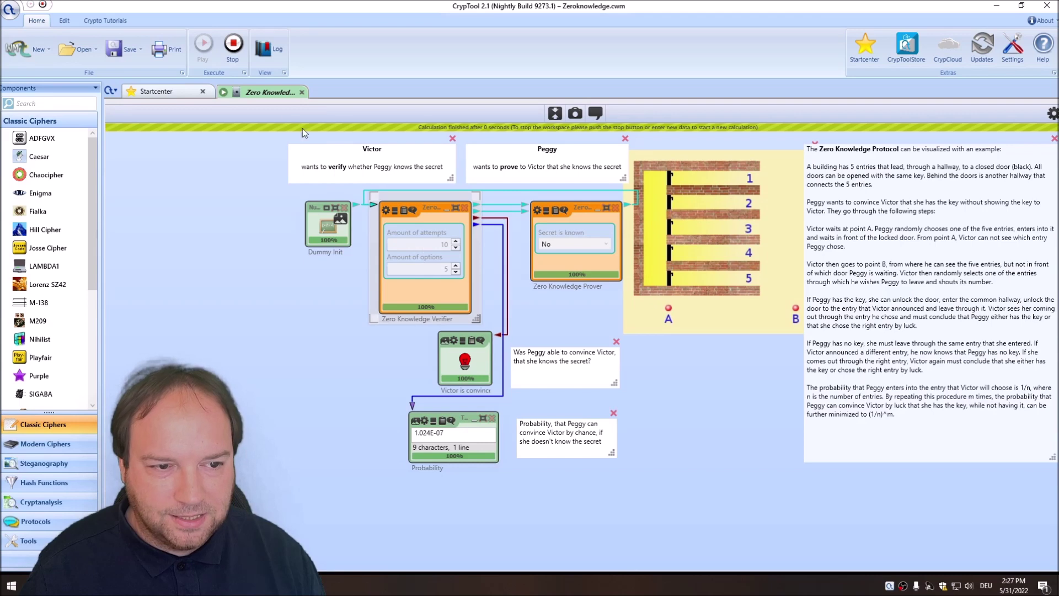
left_click(233, 45)
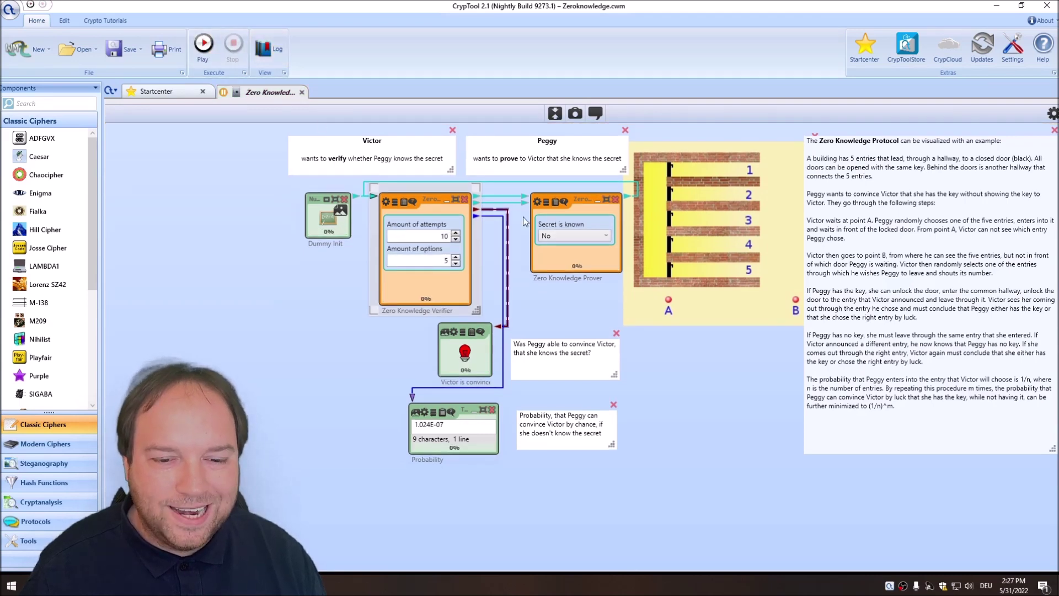
Set the prover's "Secret is known" option to Yes, run the protocol twice and stop it after each run.
left_click(578, 241)
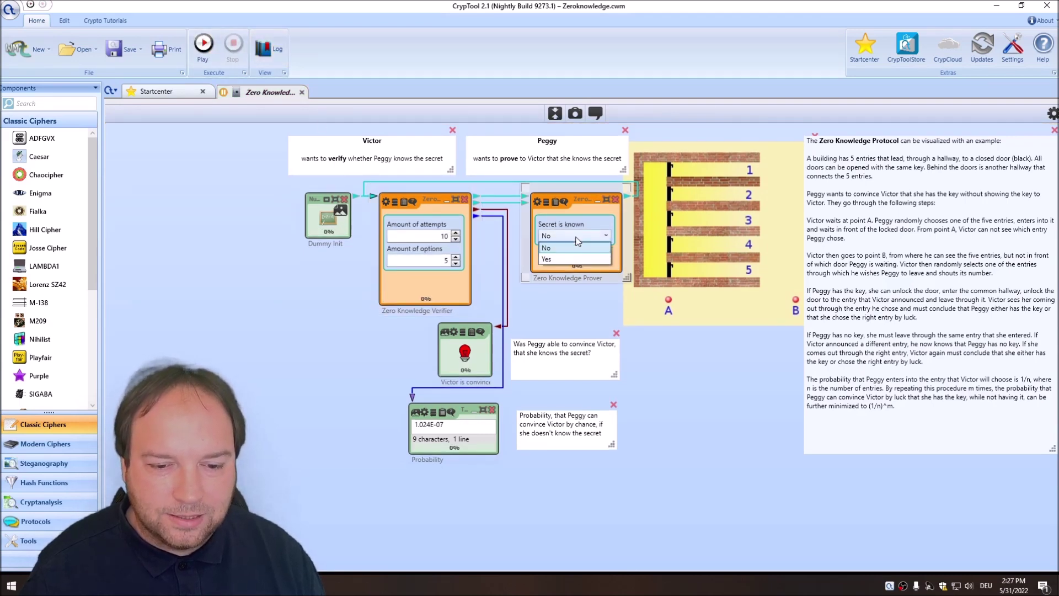
left_click(552, 258)
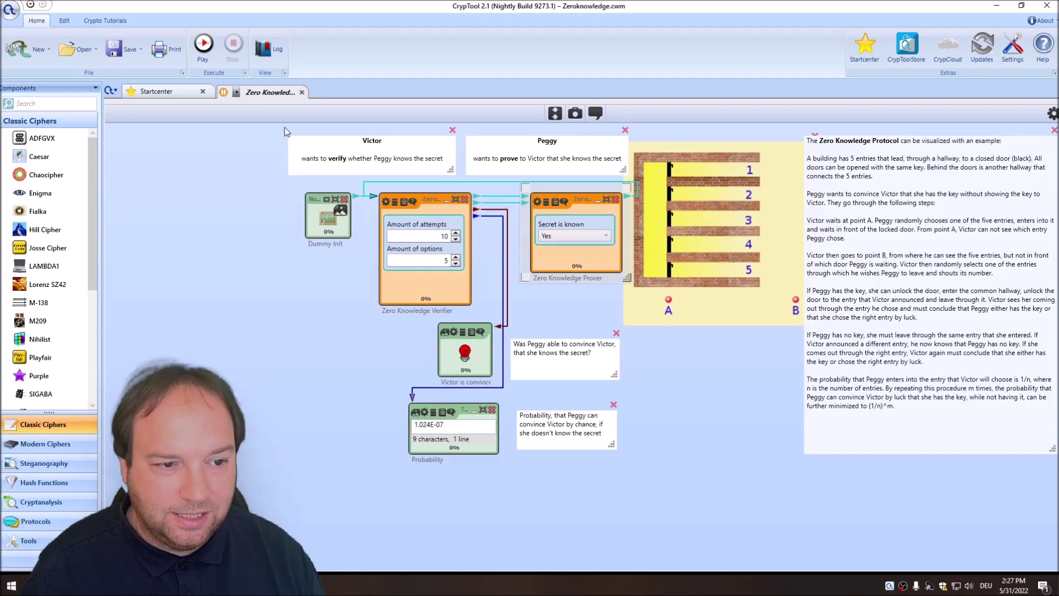
left_click(203, 52)
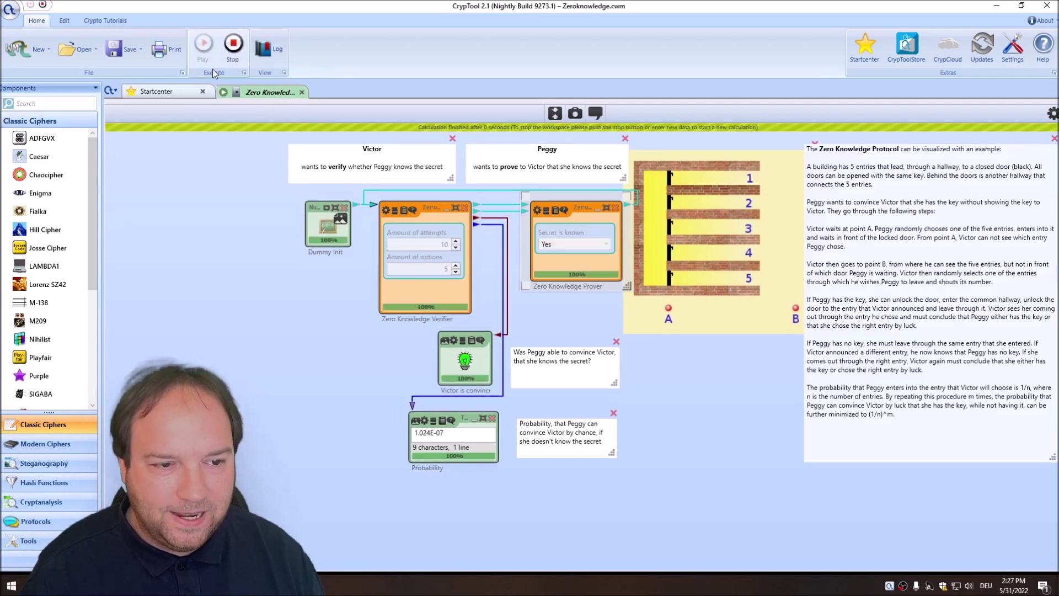
left_click(233, 47)
left_click(208, 54)
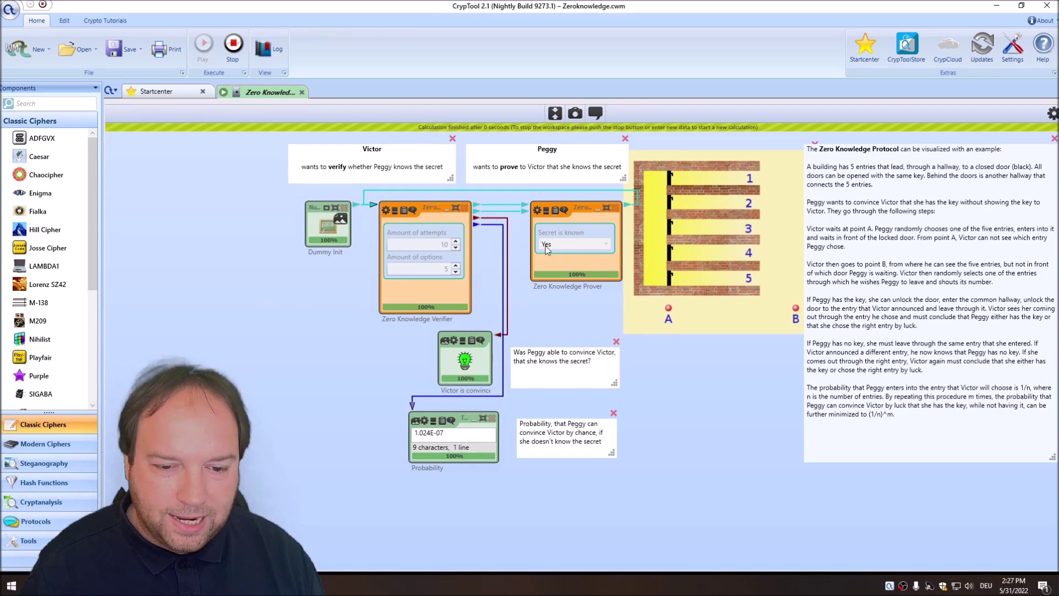
left_click(233, 45)
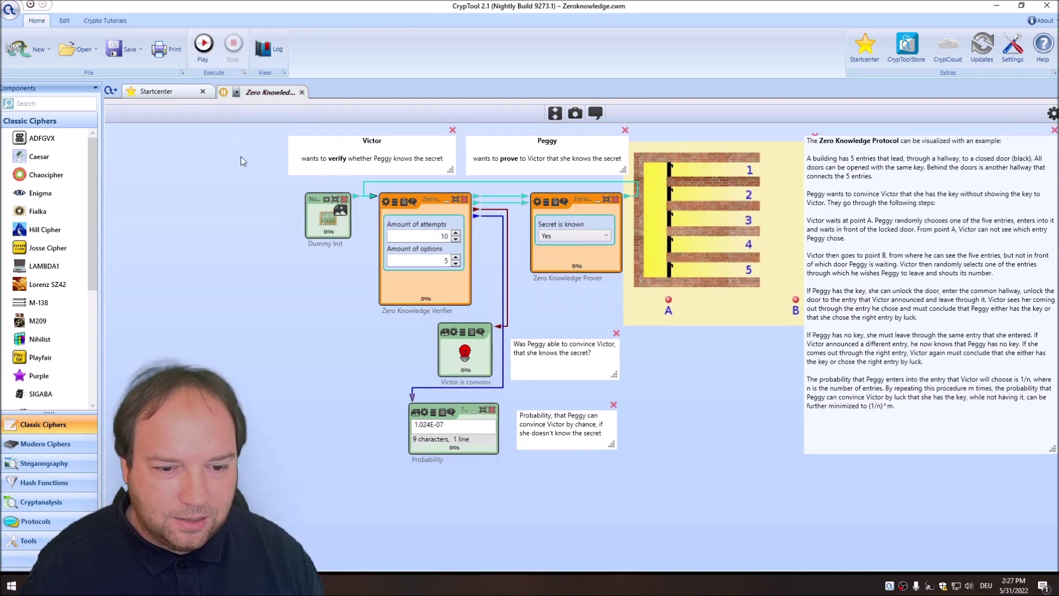
Set the verifier's amount of options to 2, run and stop the protocol repeatedly, and examine the resulting probability.
left_click(455, 264)
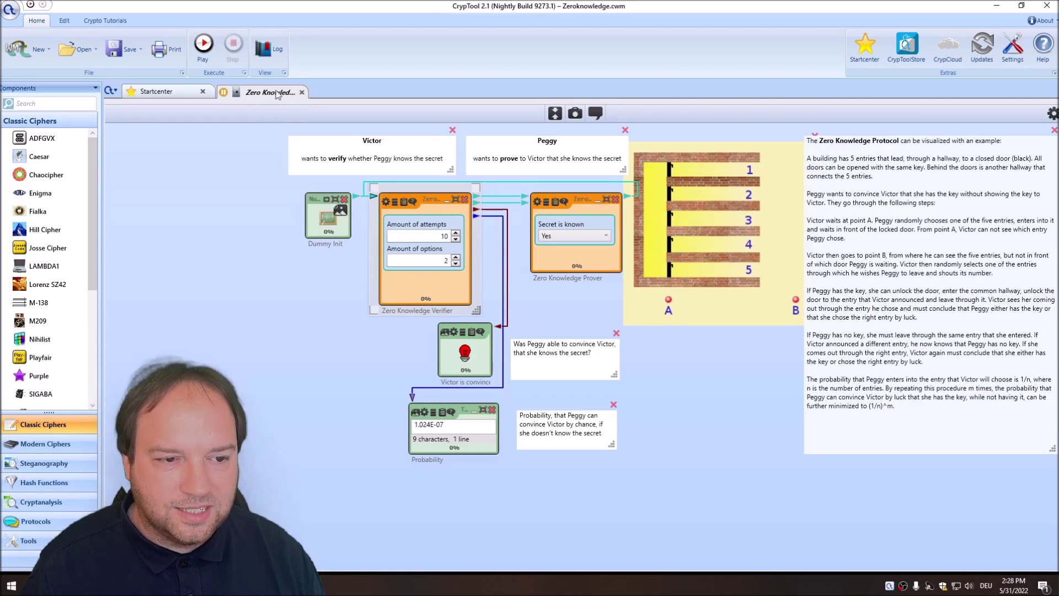
left_click(203, 47)
left_click(226, 59)
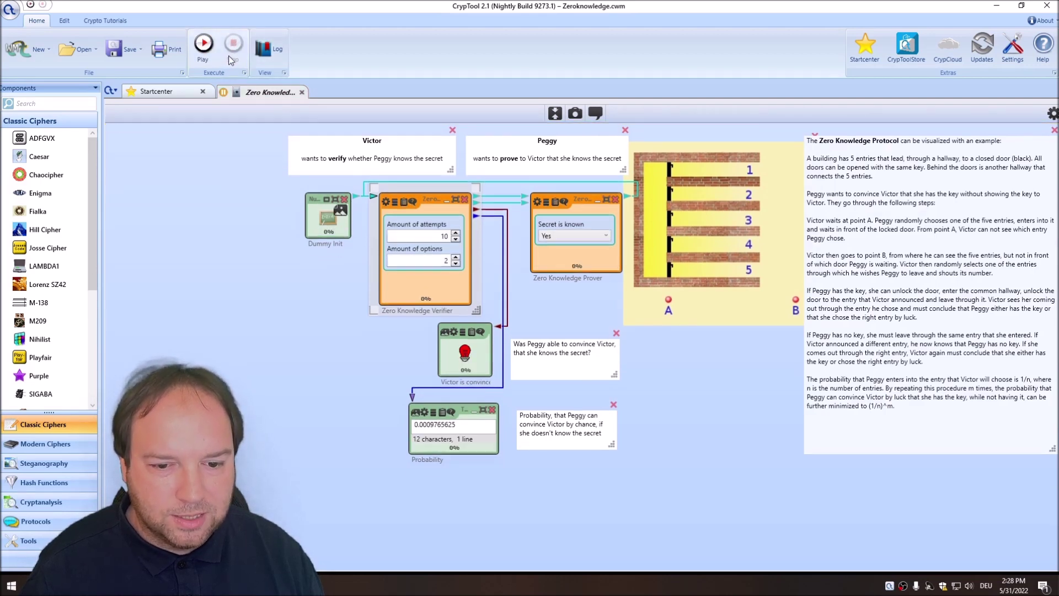
left_click(204, 51)
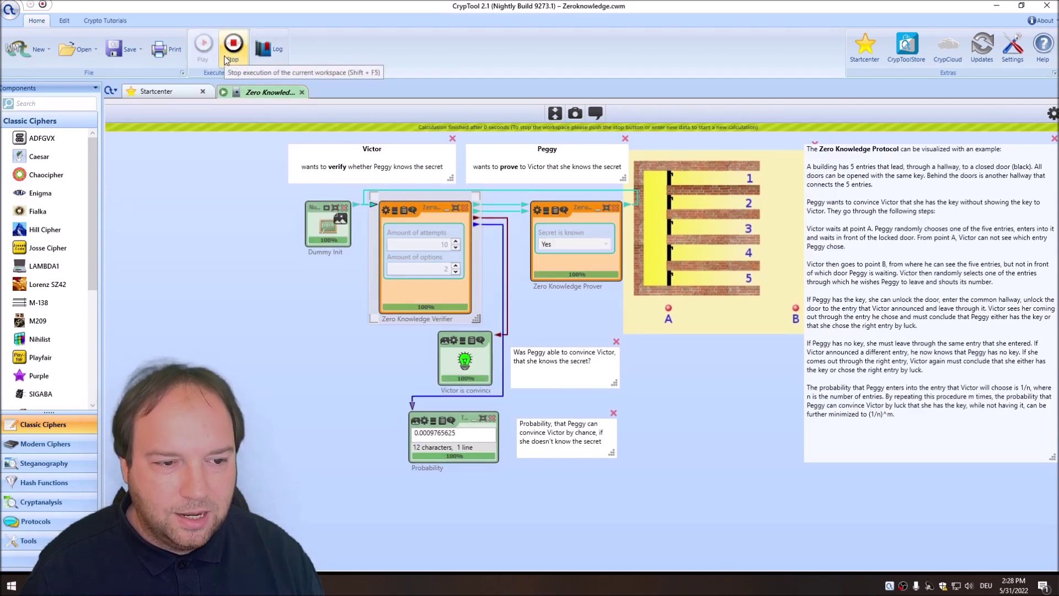
left_click(227, 60)
left_click(204, 44)
left_click(234, 58)
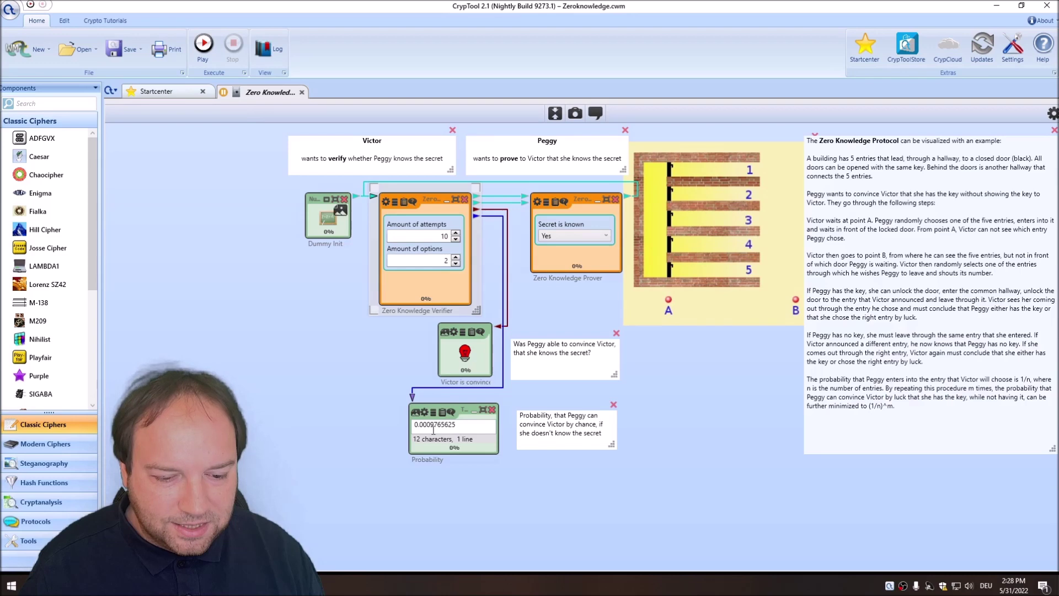
left_click_drag(415, 426, 455, 427)
left_click(468, 429)
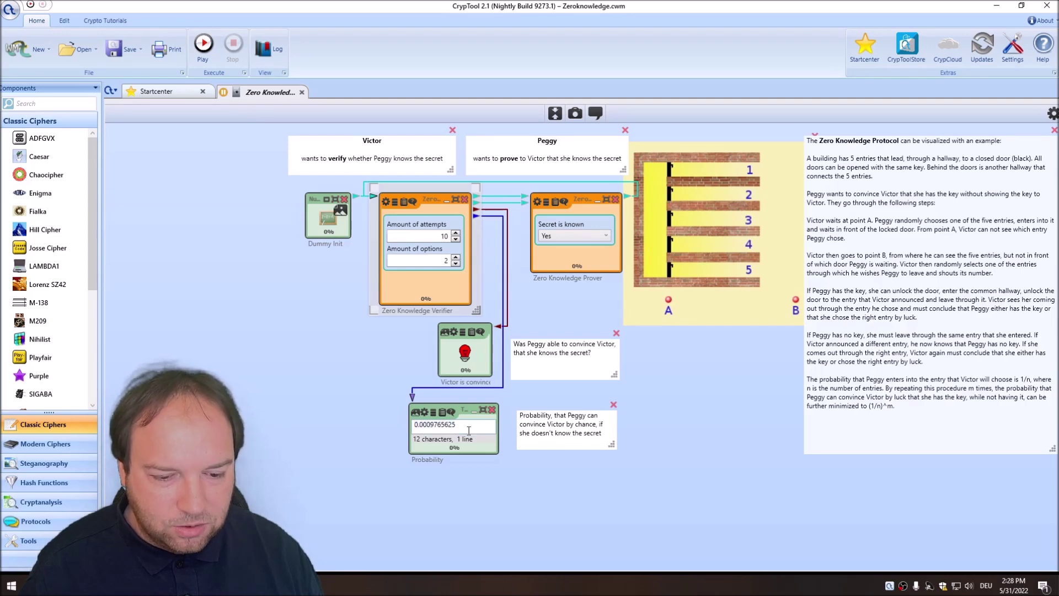
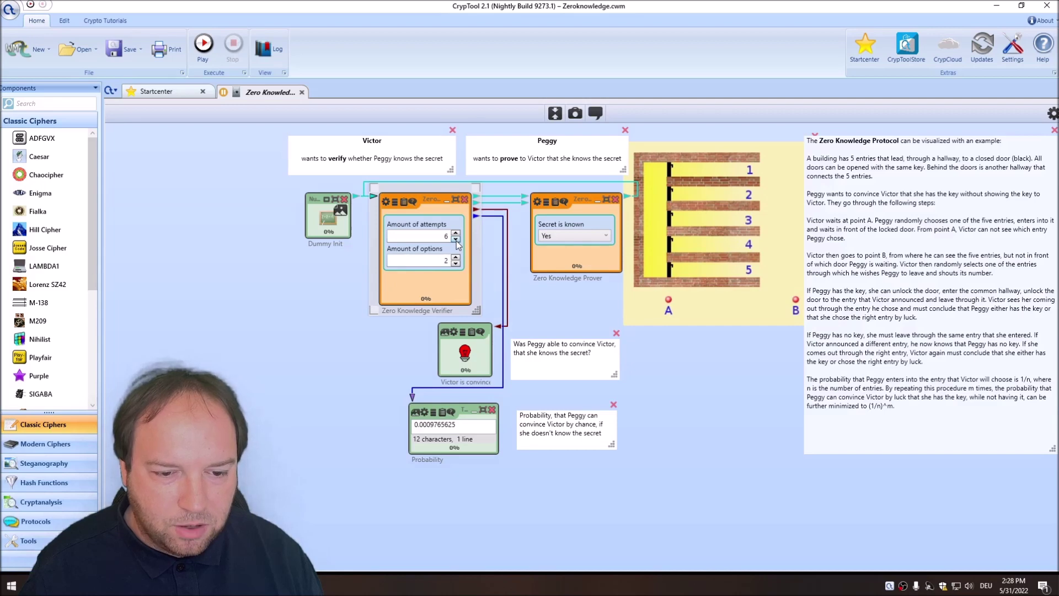
Run the protocol with the verifier's amount of attempts set to 5, and stop the execution.
left_click(204, 52)
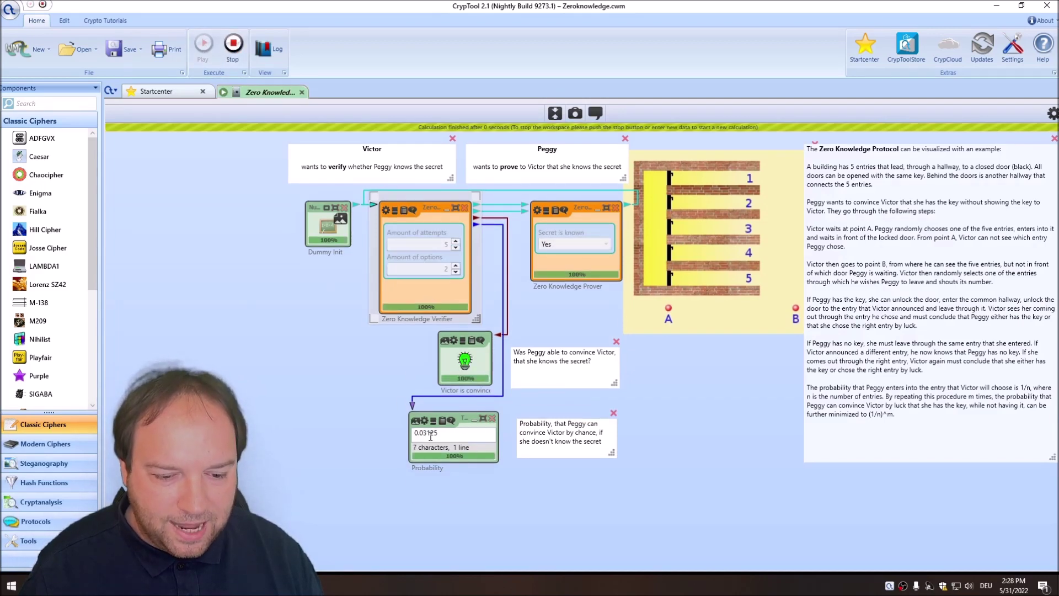
left_click(233, 47)
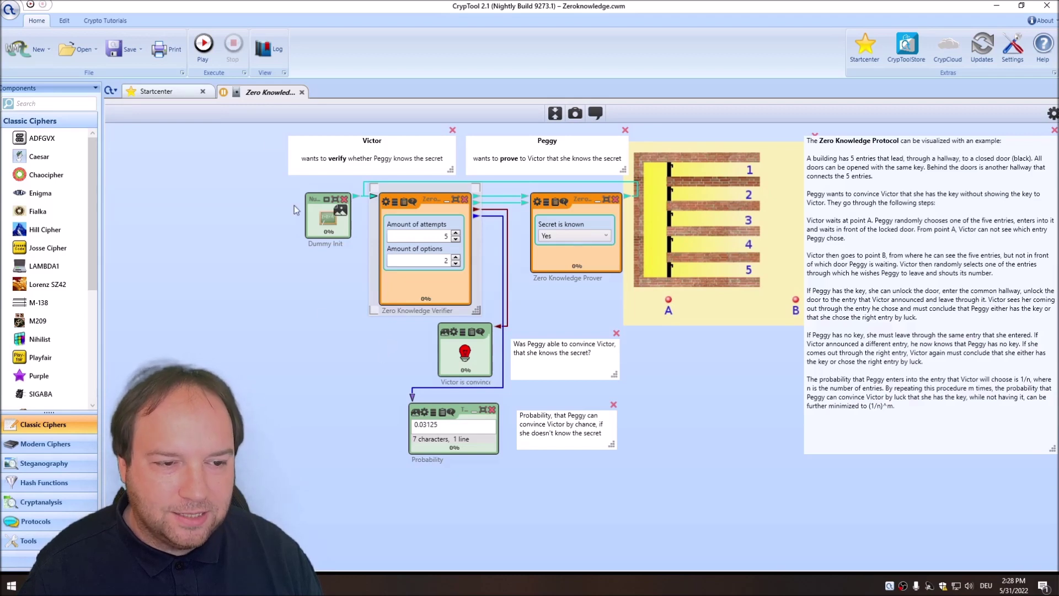
Reduce the verifier's amount of attempts to 1, run the protocol, check the probability and stop the execution.
left_click(455, 239)
left_click(456, 239)
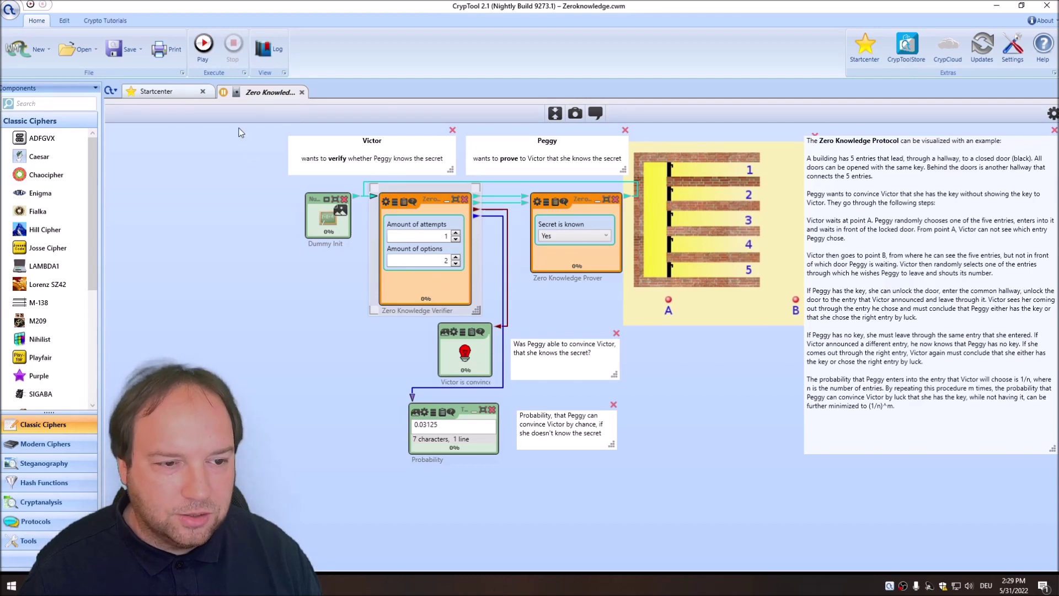
left_click(204, 50)
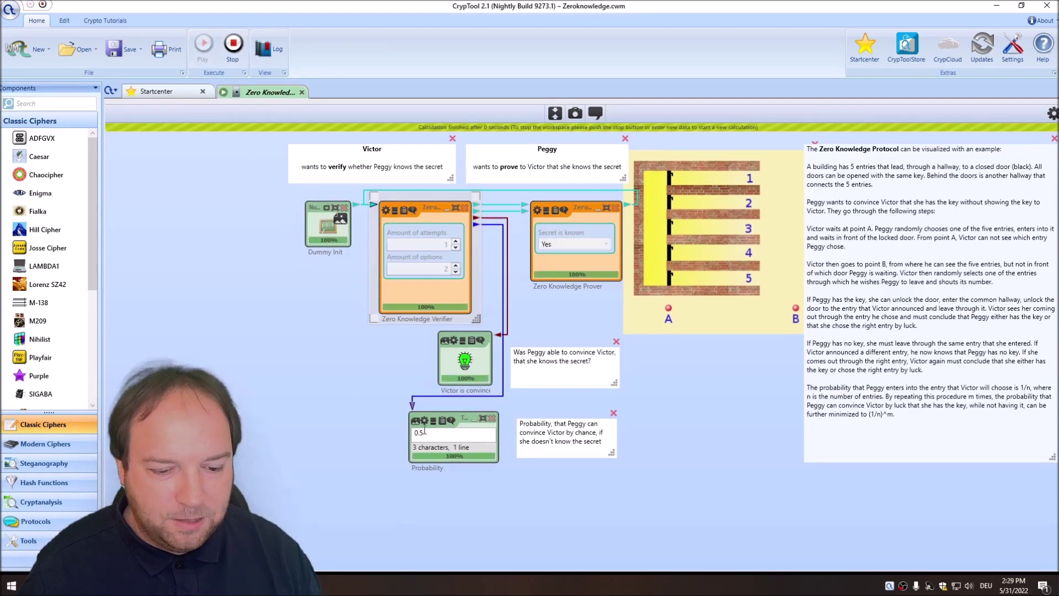
left_click(454, 436)
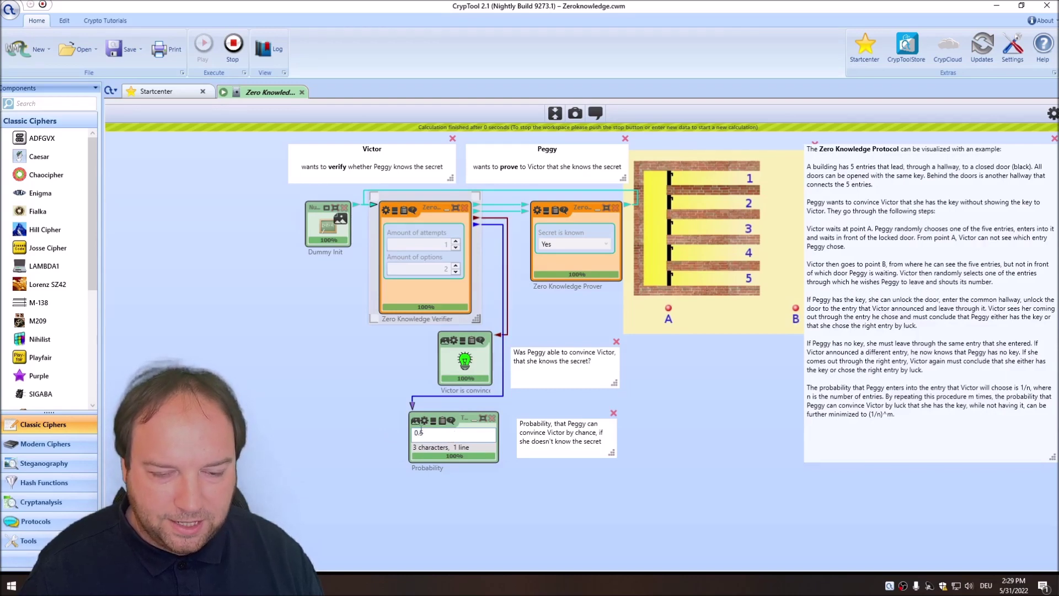
left_click(233, 46)
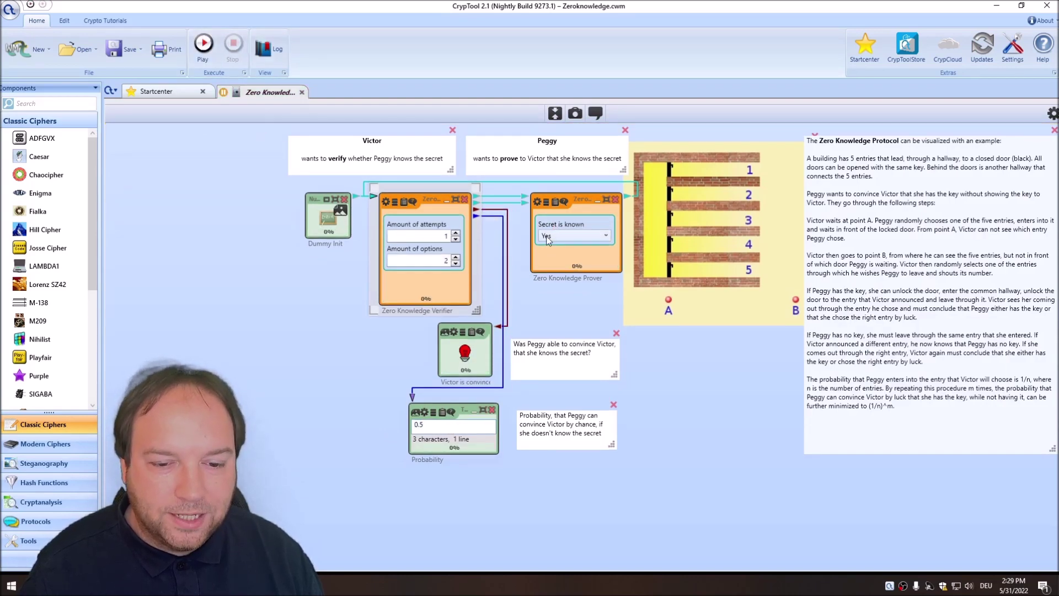
Set the prover's "Secret is known" option to No and run the single-attempt protocol twice.
left_click(546, 236)
left_click(545, 255)
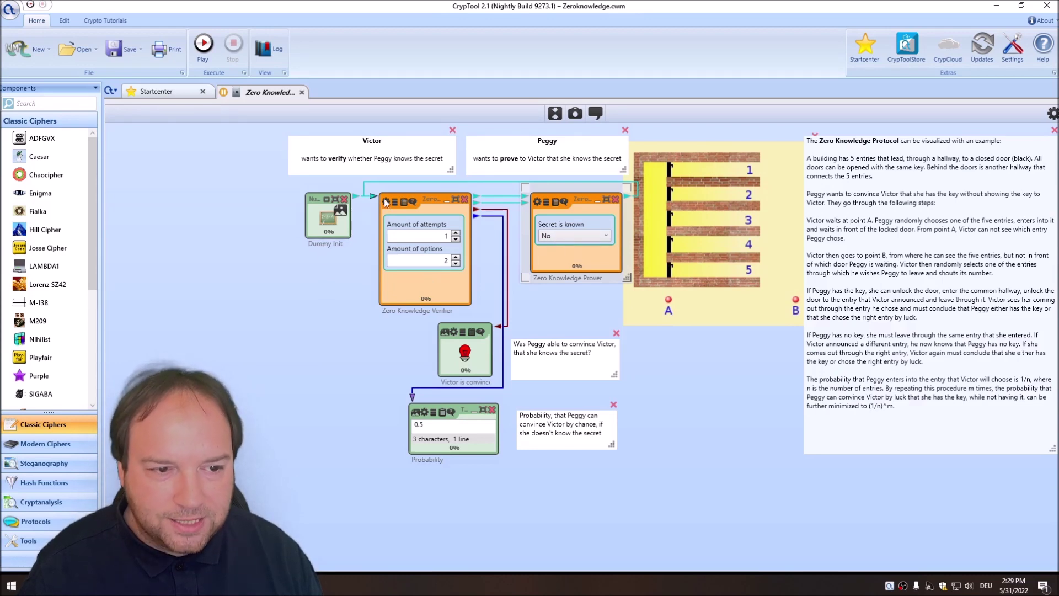
left_click(206, 49)
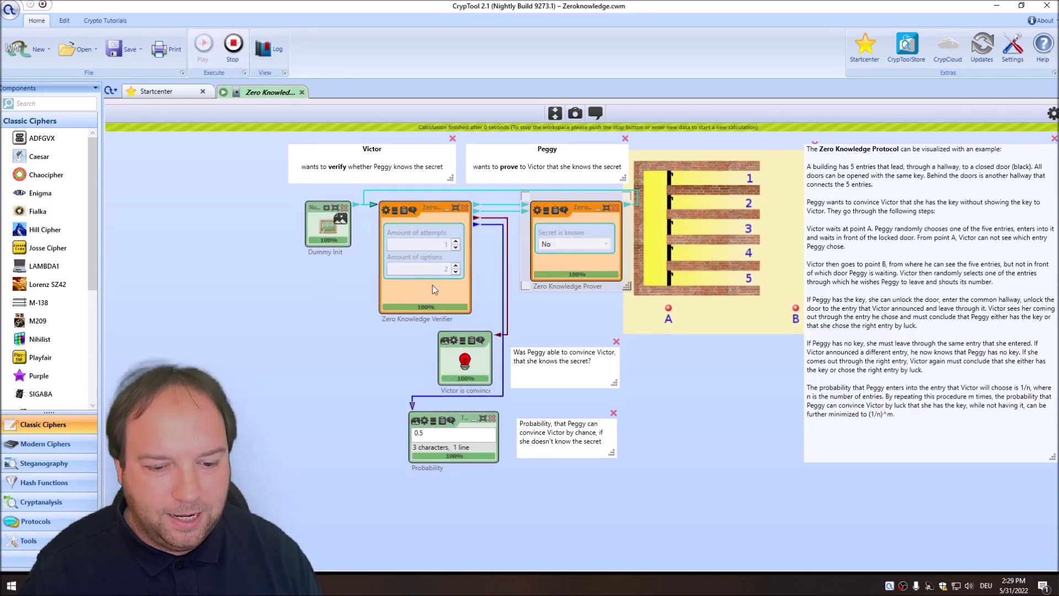
left_click(233, 53)
left_click(204, 50)
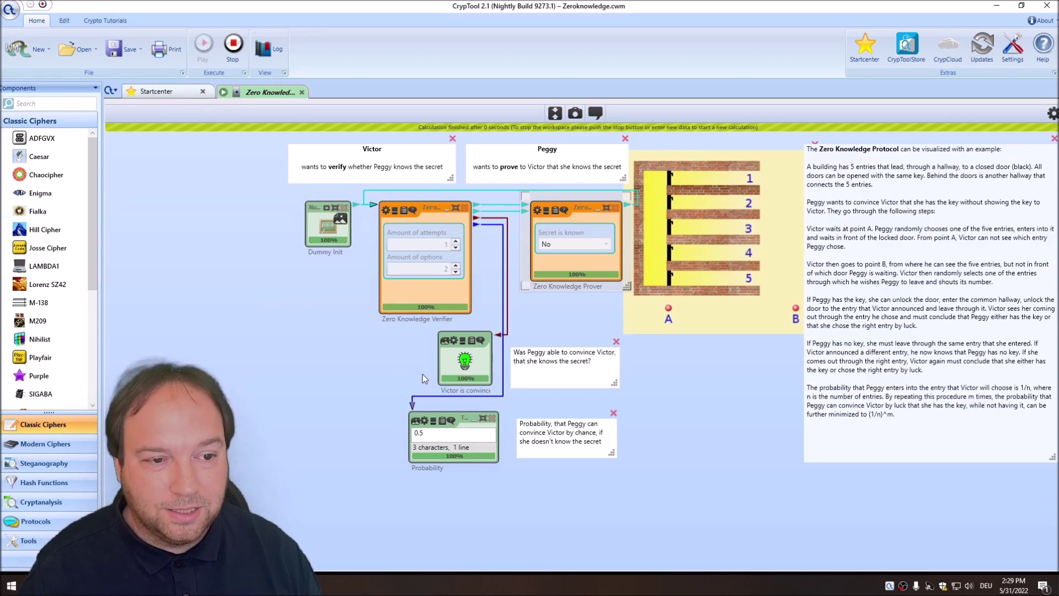
Stop the execution of the single-attempt protocol.
left_click(232, 44)
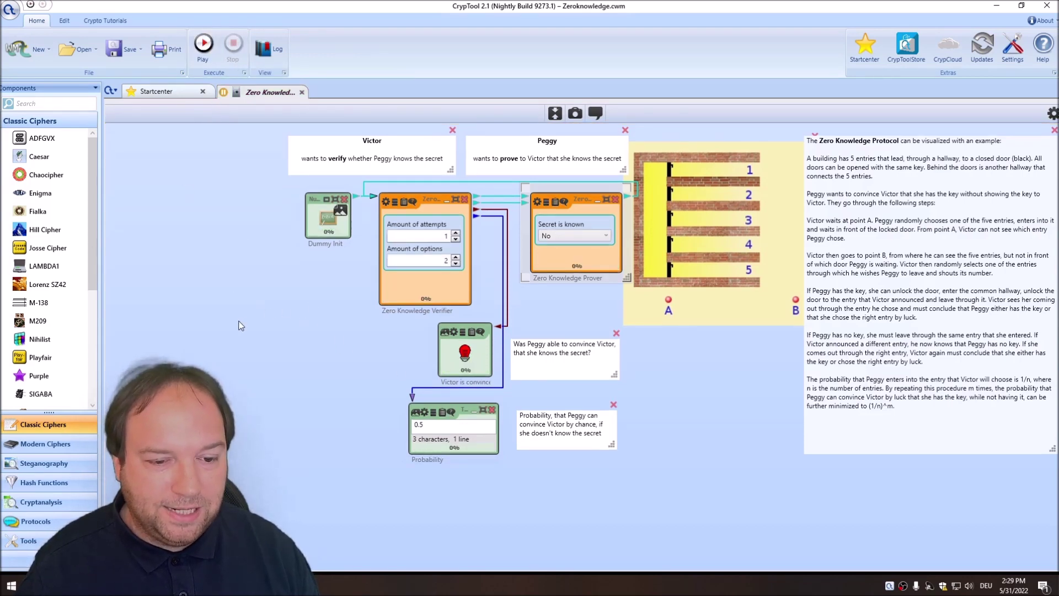
left_click(457, 257)
left_click(456, 258)
left_click(456, 257)
left_click(455, 257)
left_click(456, 258)
left_click(456, 258)
left_click(456, 258)
left_click(457, 264)
left_click(456, 265)
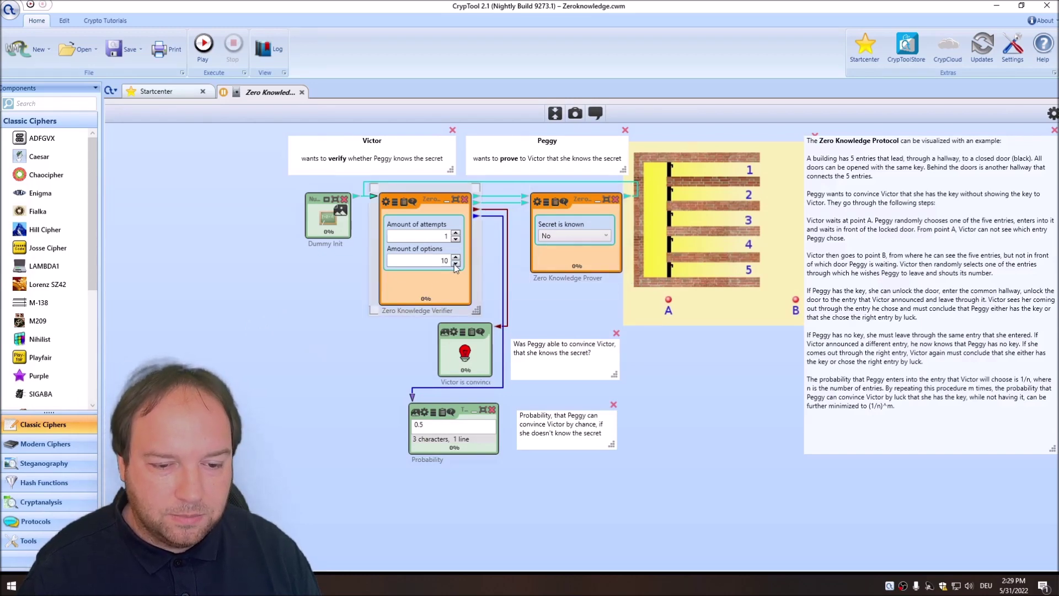
left_click(457, 264)
left_click(457, 264)
Set the verifier's amount of attempts to 10.
left_click(456, 232)
double_click(456, 233)
double_click(457, 232)
double_click(456, 233)
double_click(456, 232)
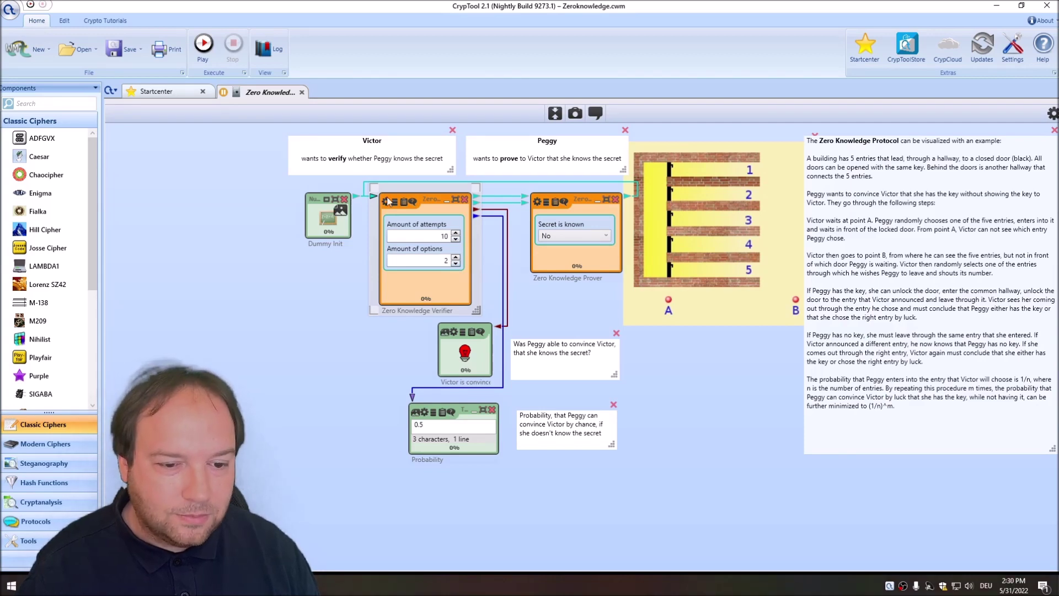
Run the protocol twice with 10 attempts and 2 options, stopping the execution after each run.
left_click(202, 51)
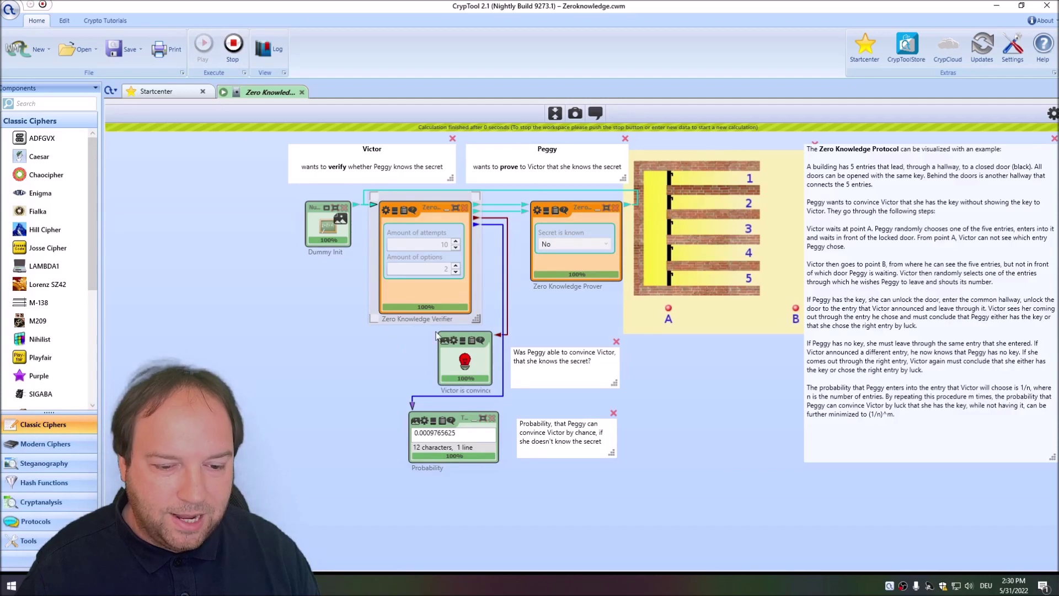
left_click(224, 57)
left_click(200, 60)
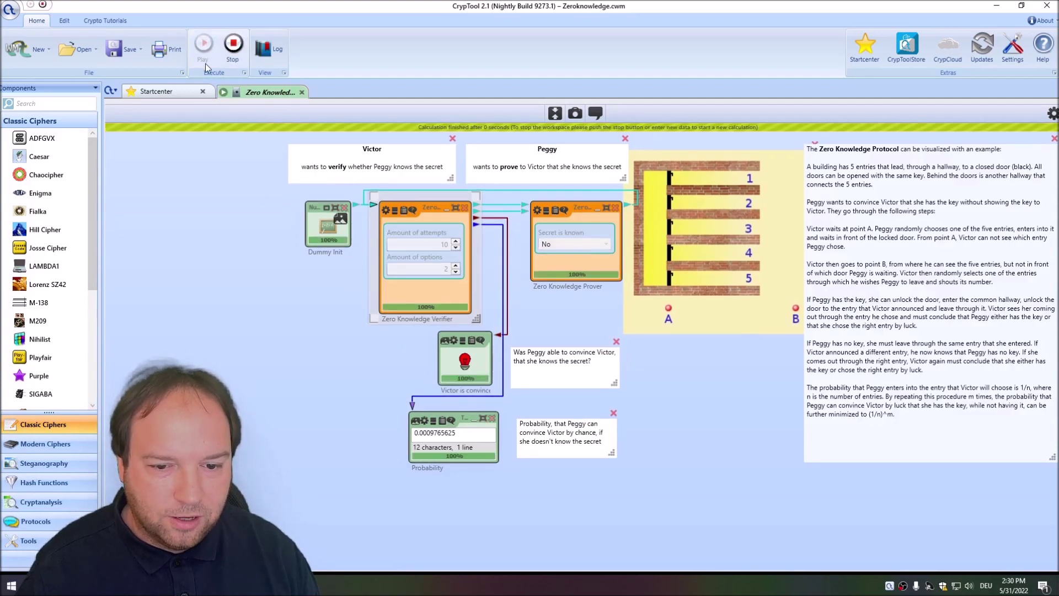
left_click(223, 59)
left_click(324, 329)
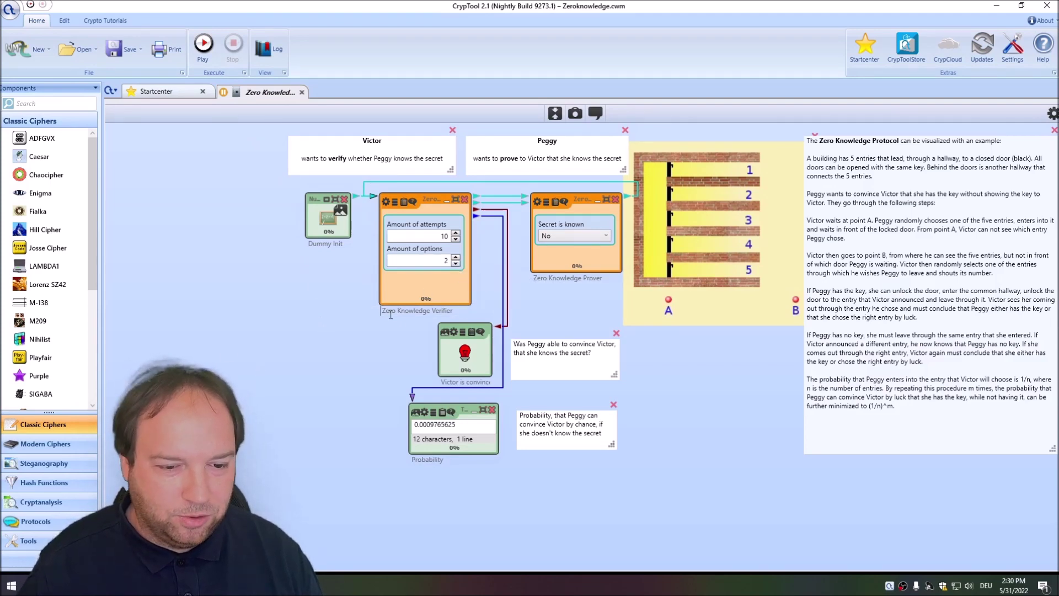
Reduce the verifier's amount of options to 1, and run and stop the protocol three times.
left_click(456, 264)
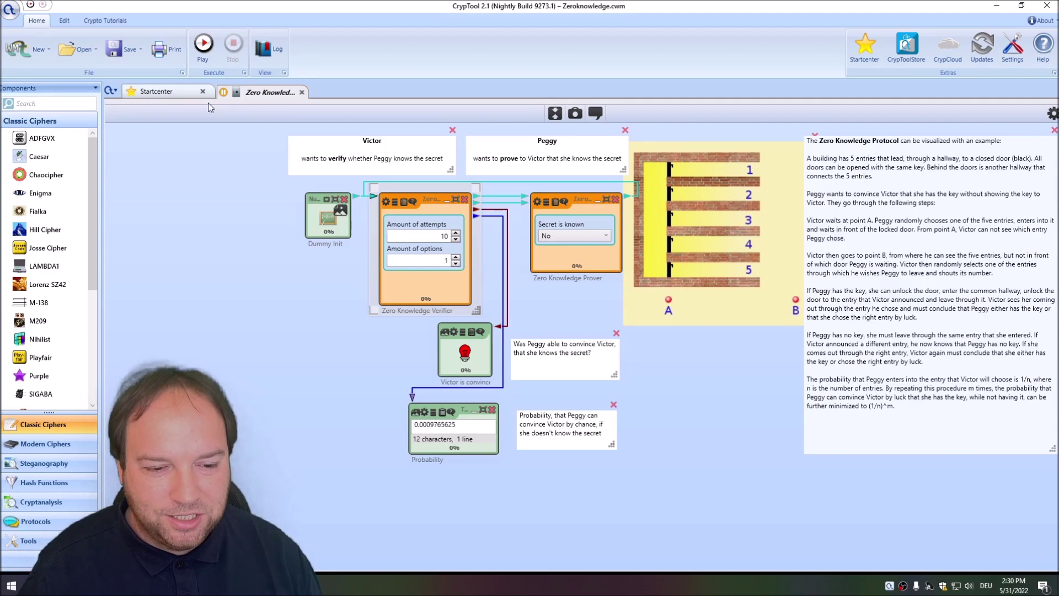
left_click(201, 58)
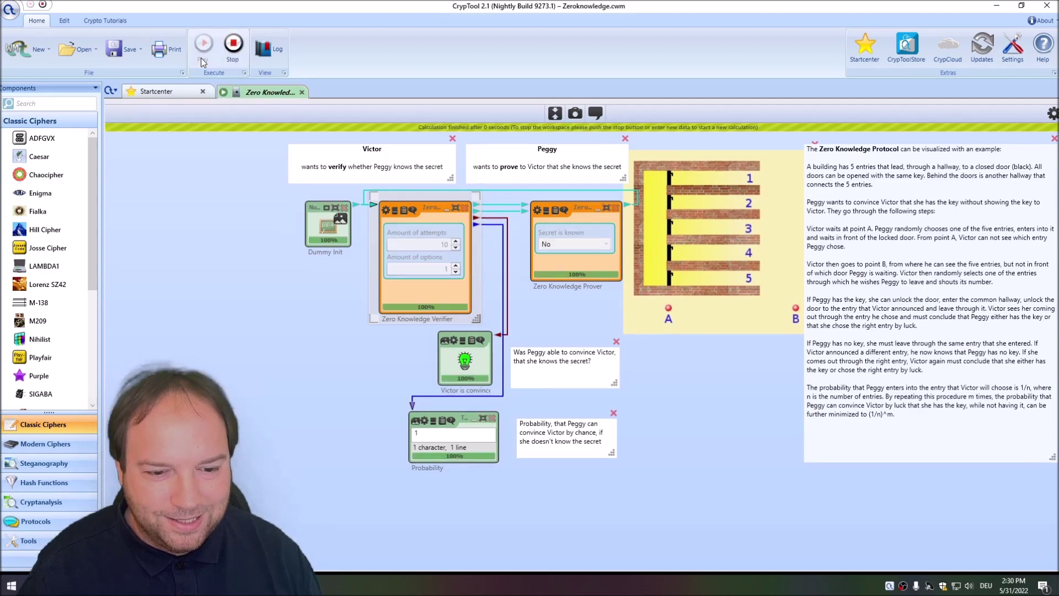
left_click(232, 49)
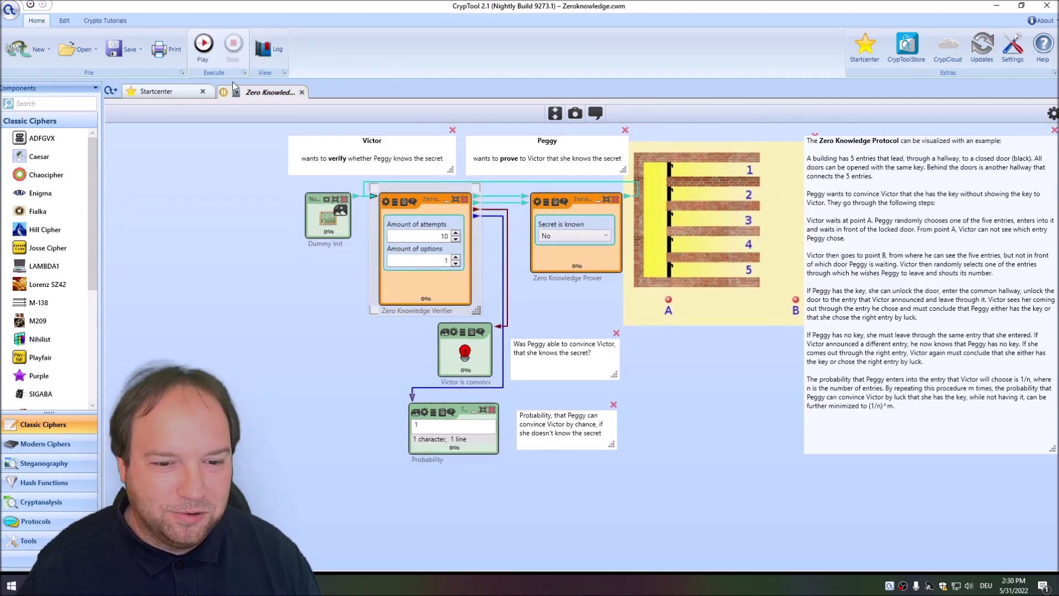
left_click(202, 44)
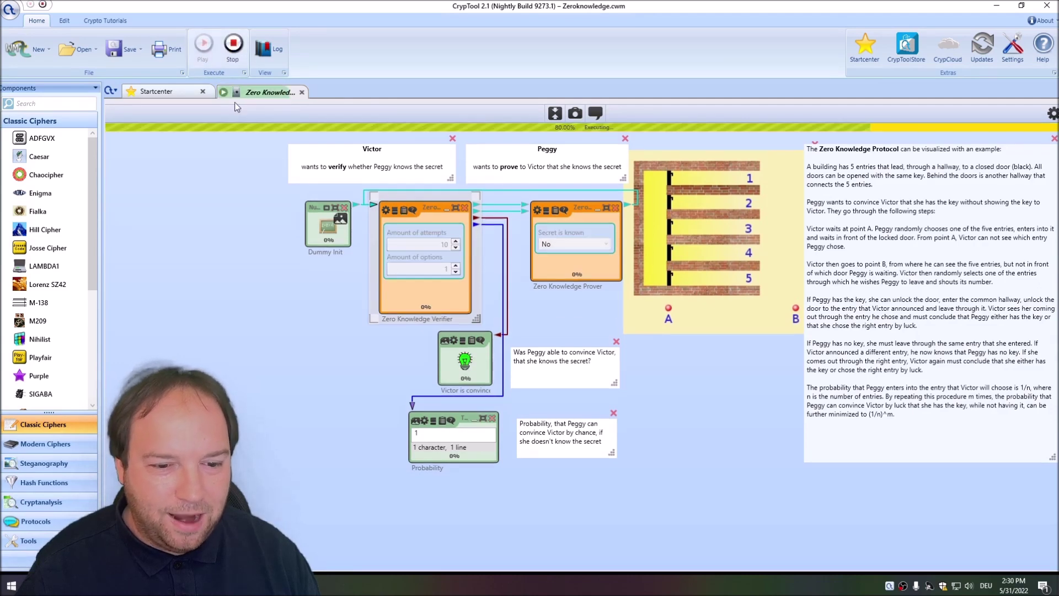
left_click(232, 45)
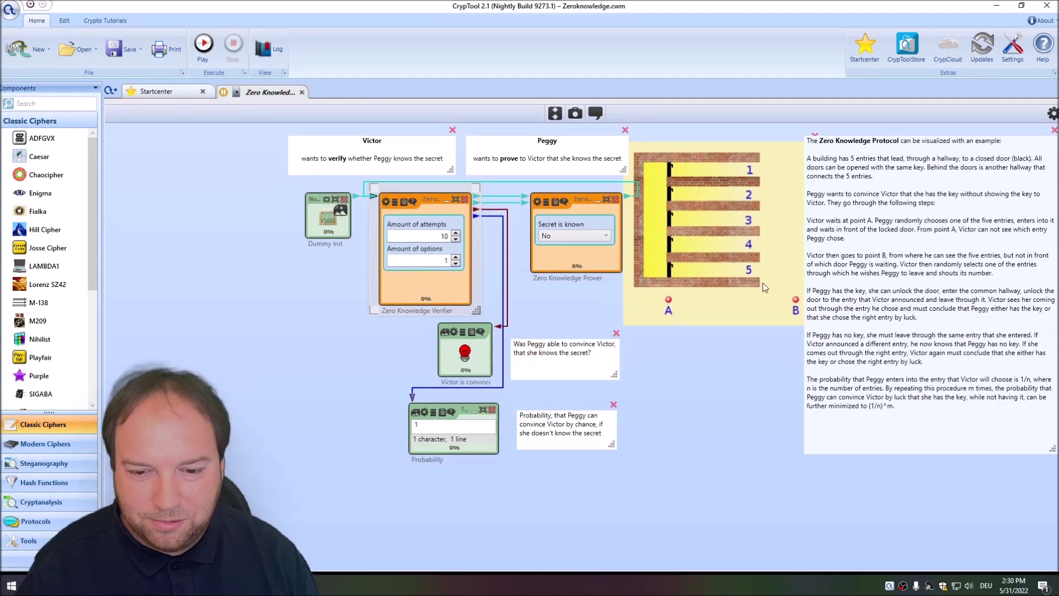
left_click(205, 55)
left_click(231, 55)
Raise the verifier's amount of options to 10, run the protocol with the secret unknown, and stop the execution.
left_click(458, 263)
left_click(456, 256)
left_click(456, 256)
left_click(456, 256)
left_click(457, 257)
left_click(456, 257)
left_click(456, 256)
left_click(204, 44)
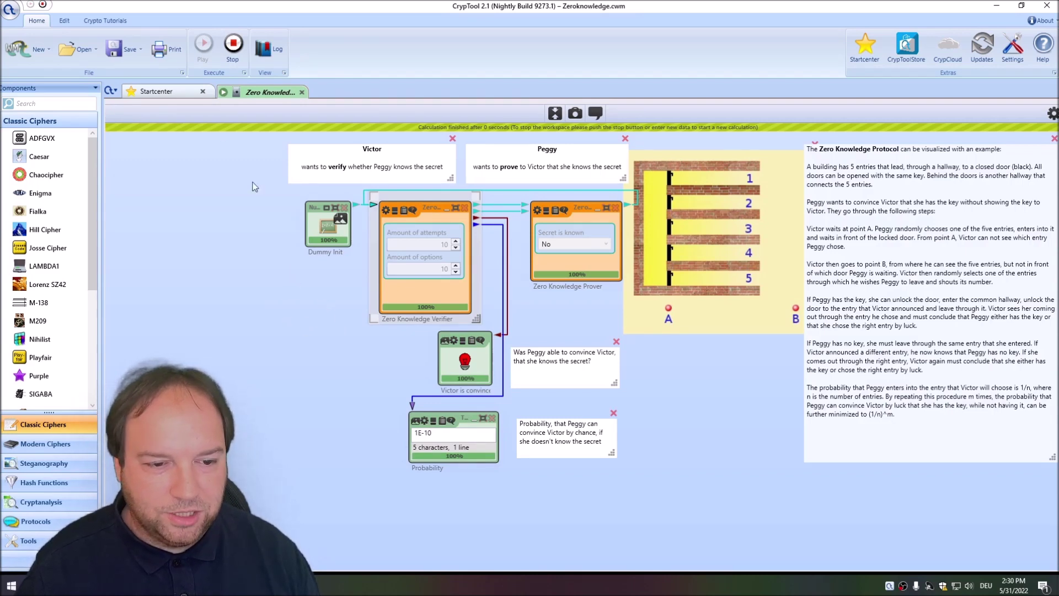
left_click(232, 43)
Set the prover's "Secret is known" option to Yes, and run and stop the protocol twice.
left_click(582, 235)
left_click(579, 247)
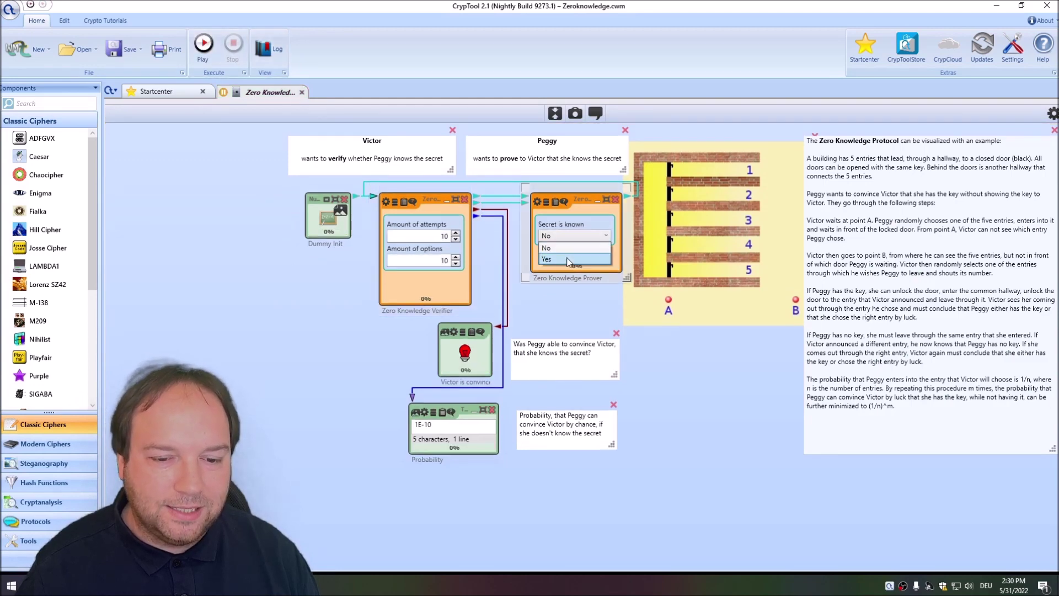
left_click(199, 51)
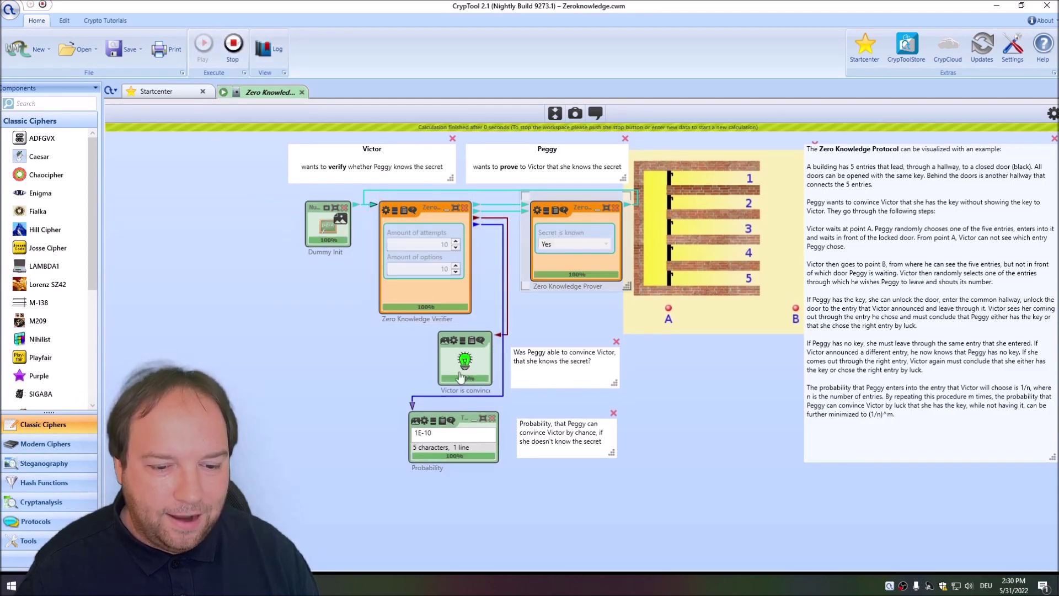
left_click(234, 59)
left_click(200, 52)
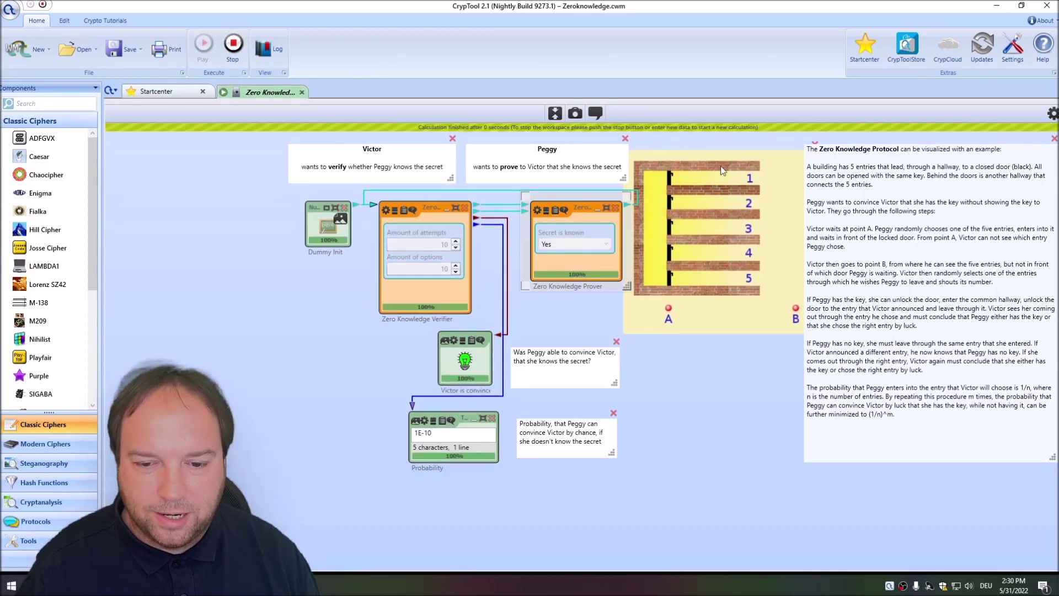
left_click(232, 45)
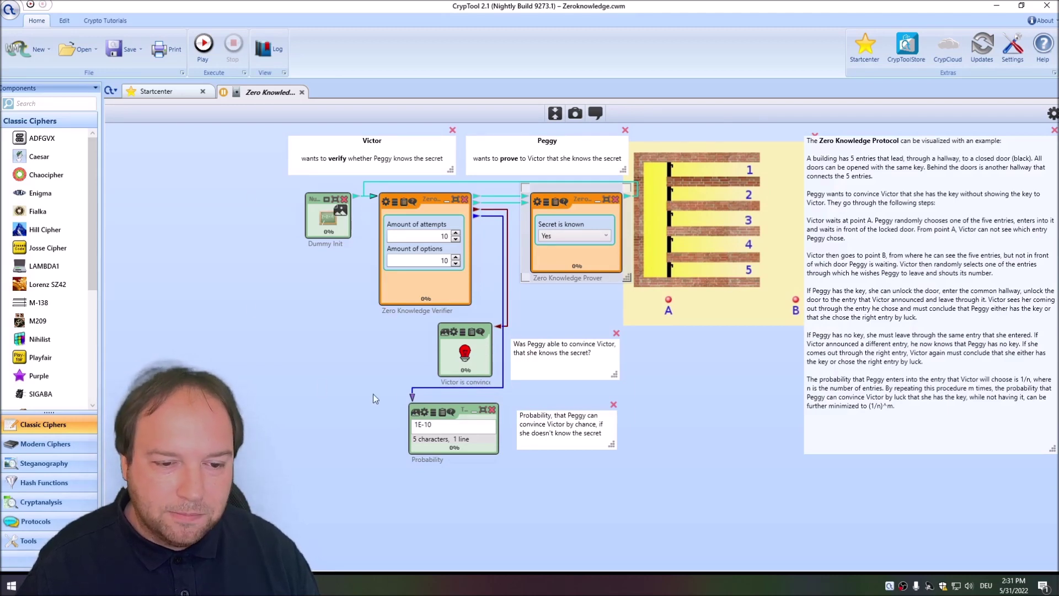
left_click(397, 368)
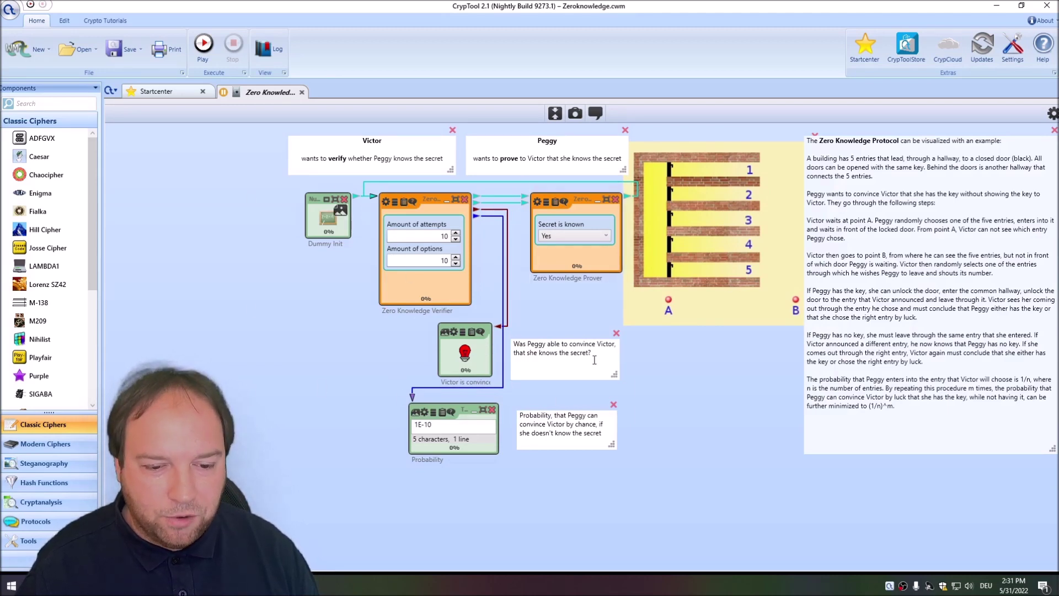